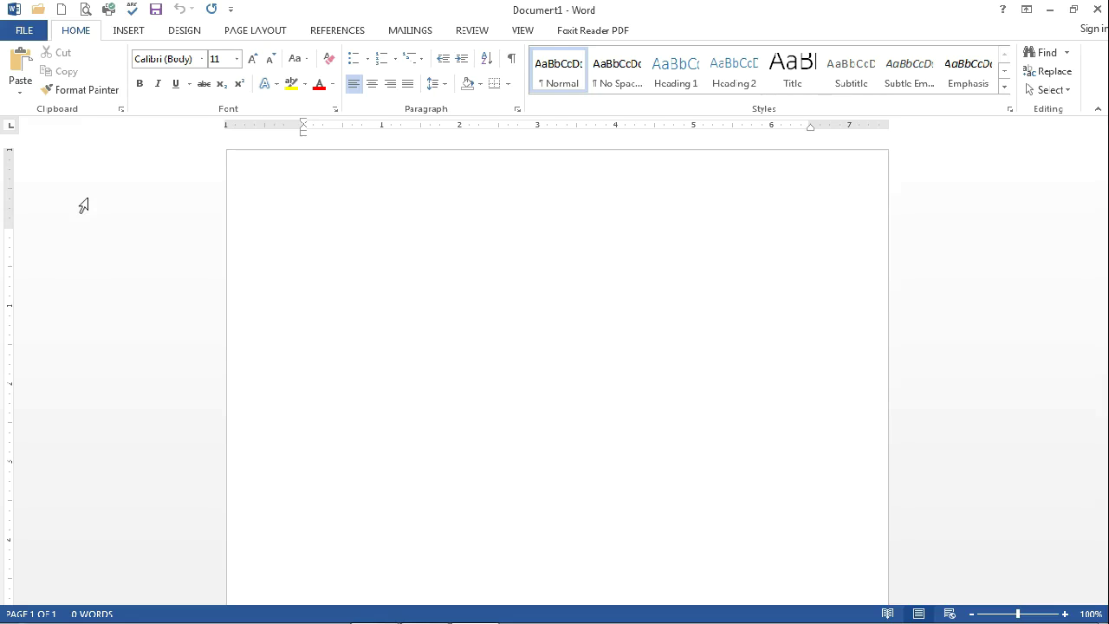
- Try a numbered list with 'Line one', then delete it to leave an empty page at the margin
left_click(379, 64)
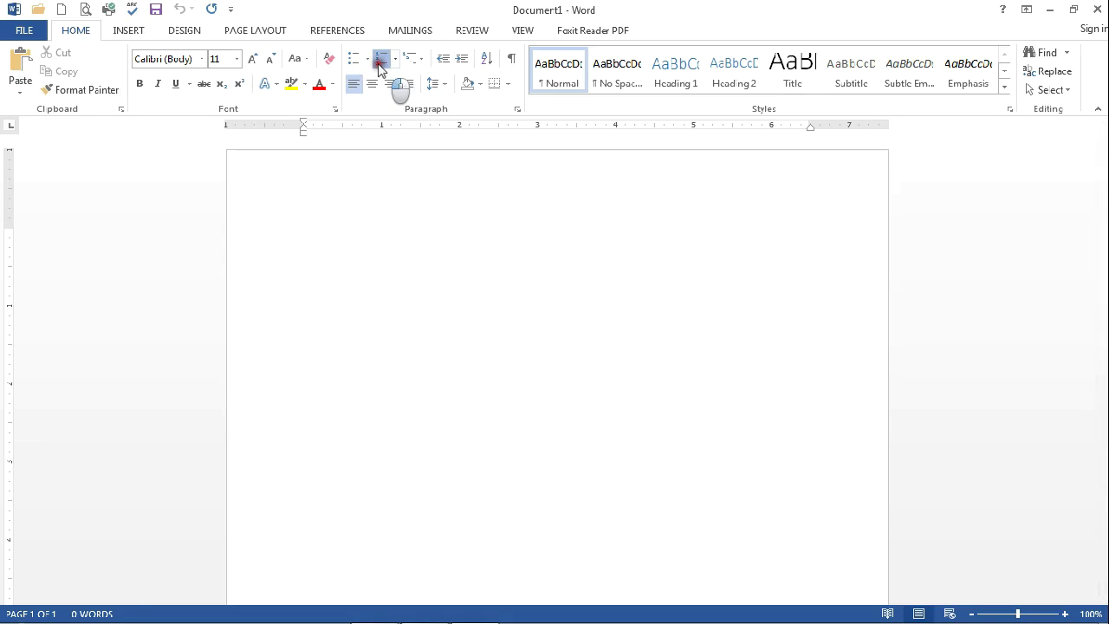
type("Line")
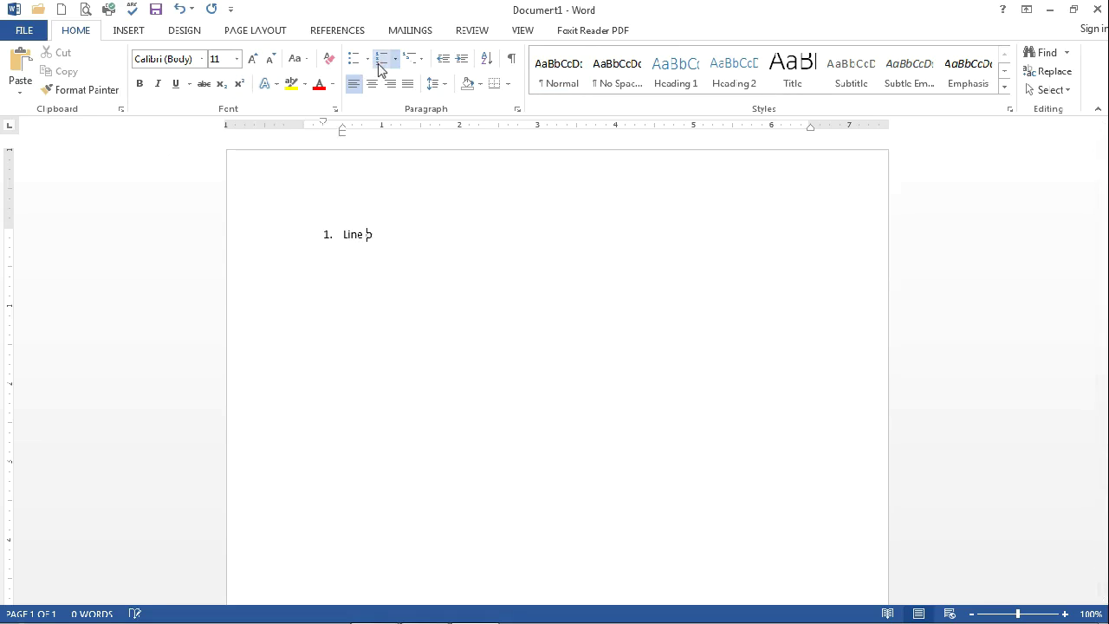
type(" one")
key("Return")
double_click(382, 249)
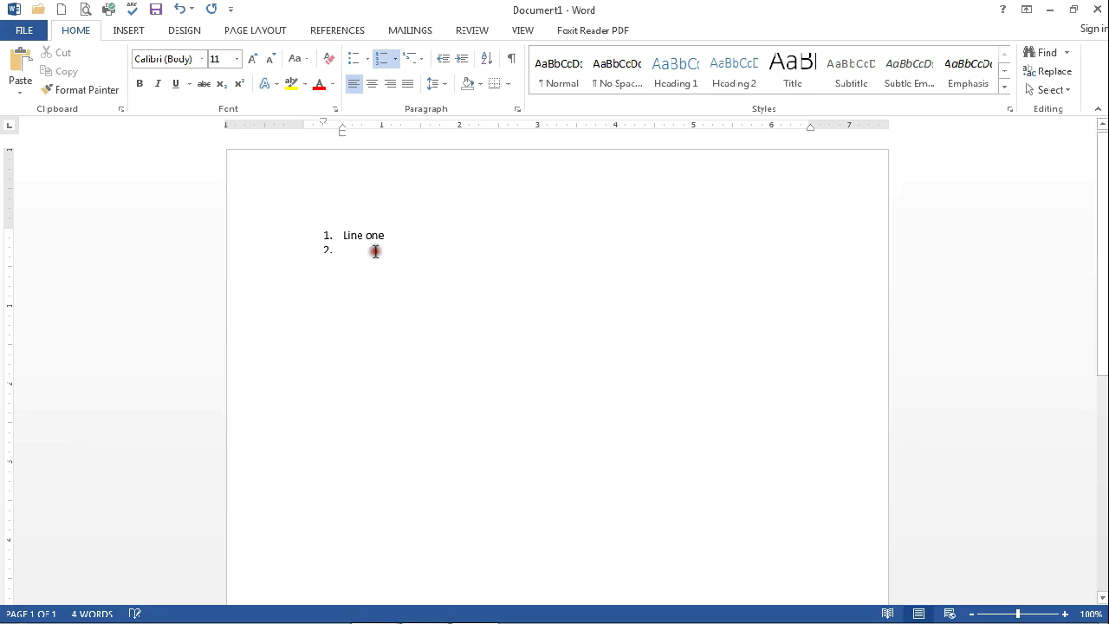
left_click(129, 234)
key("BackSpace")
key("BackSpace")
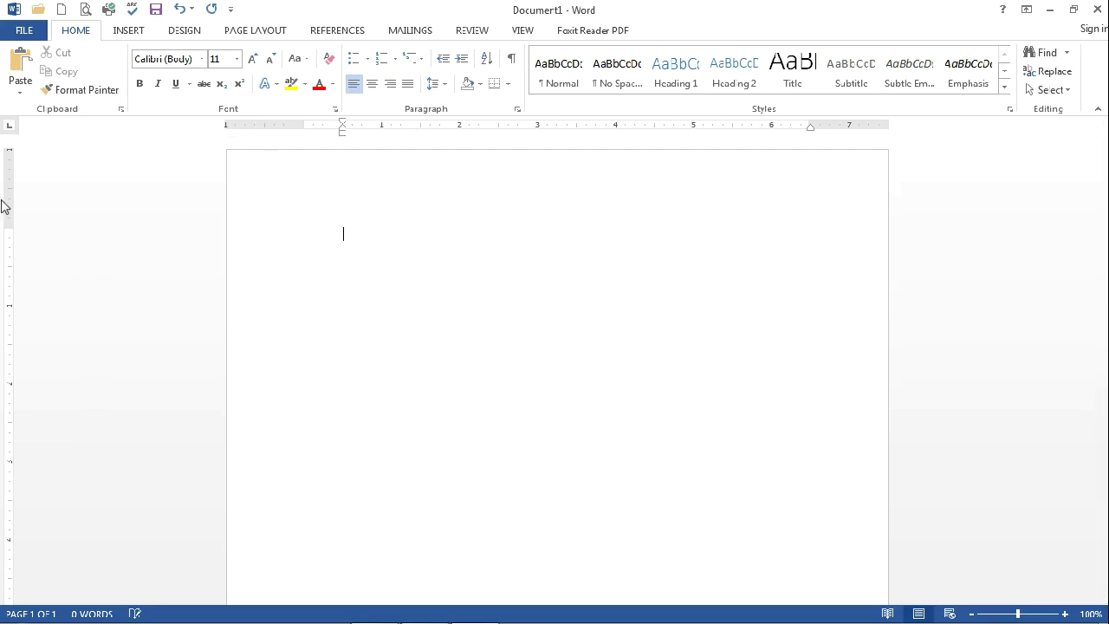
left_click(440, 58)
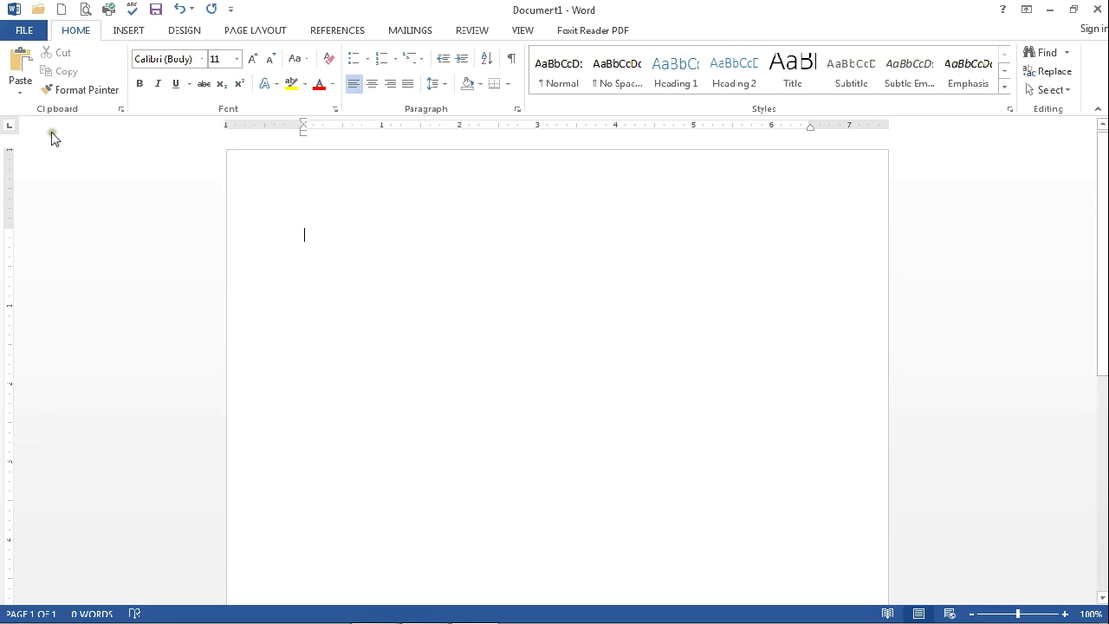
- In Proofing AutoCorrect options, enable 'Set left- and first-indent with tabs and backspaces' and confirm
left_click(24, 31)
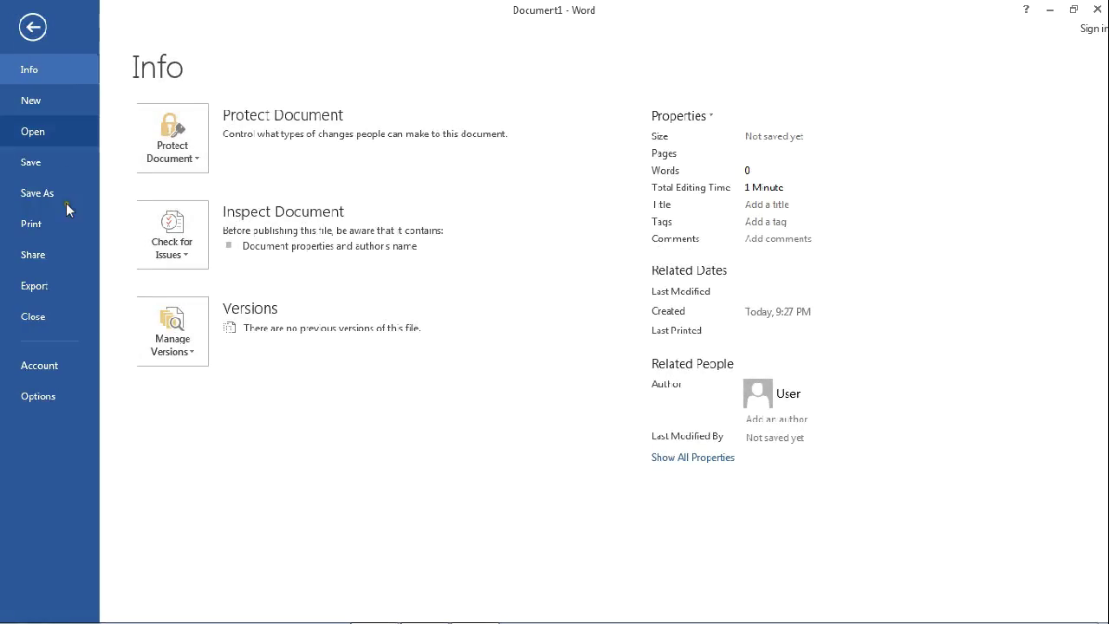
left_click(34, 403)
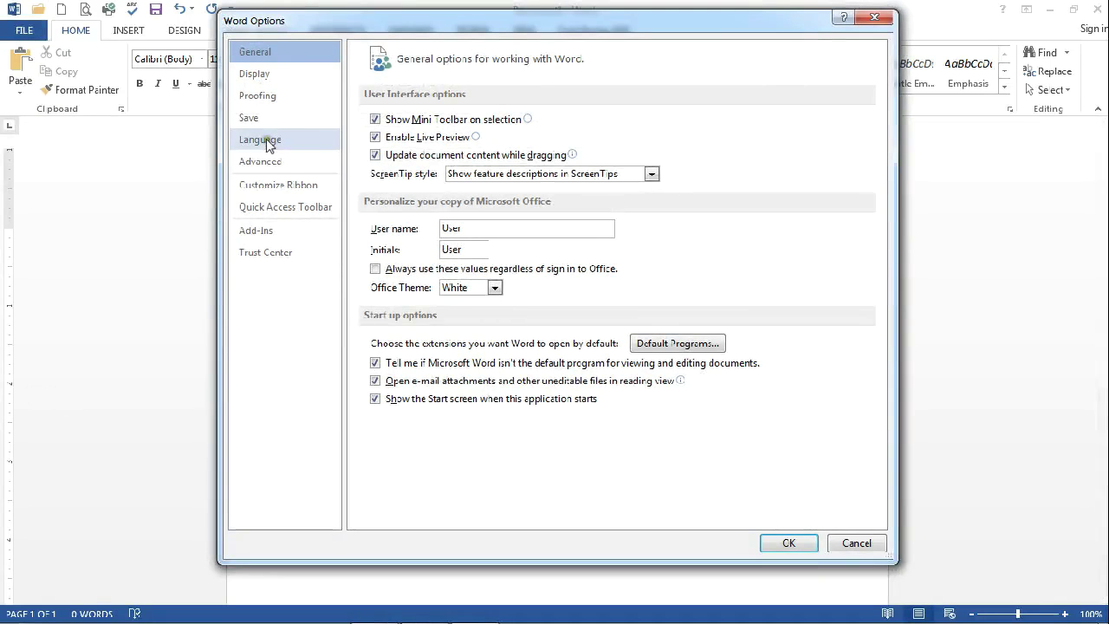
left_click(277, 96)
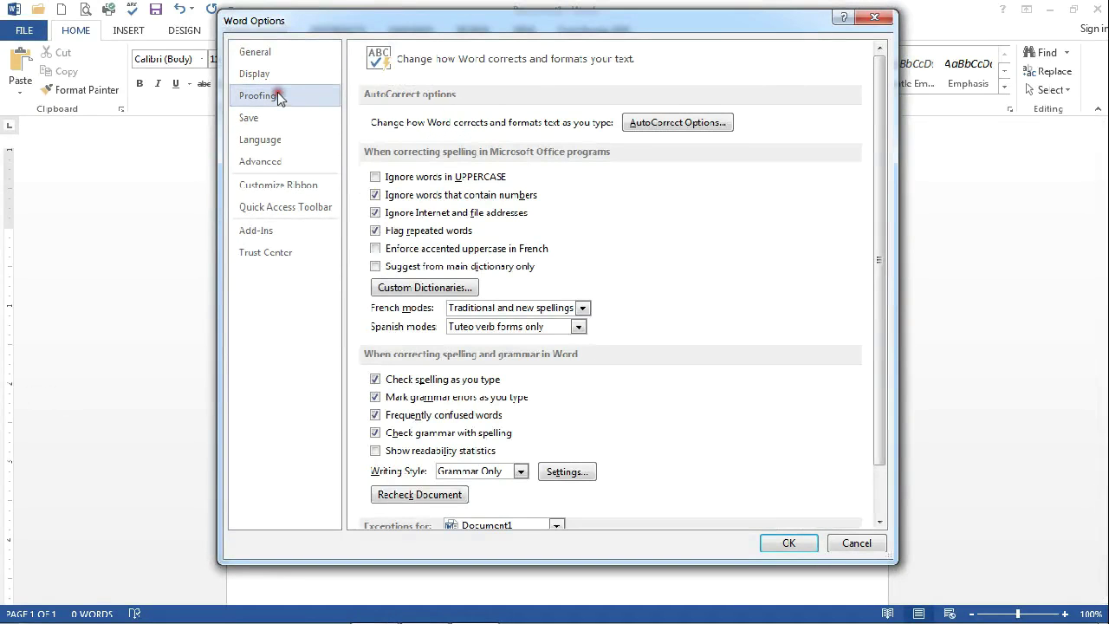
left_click(669, 123)
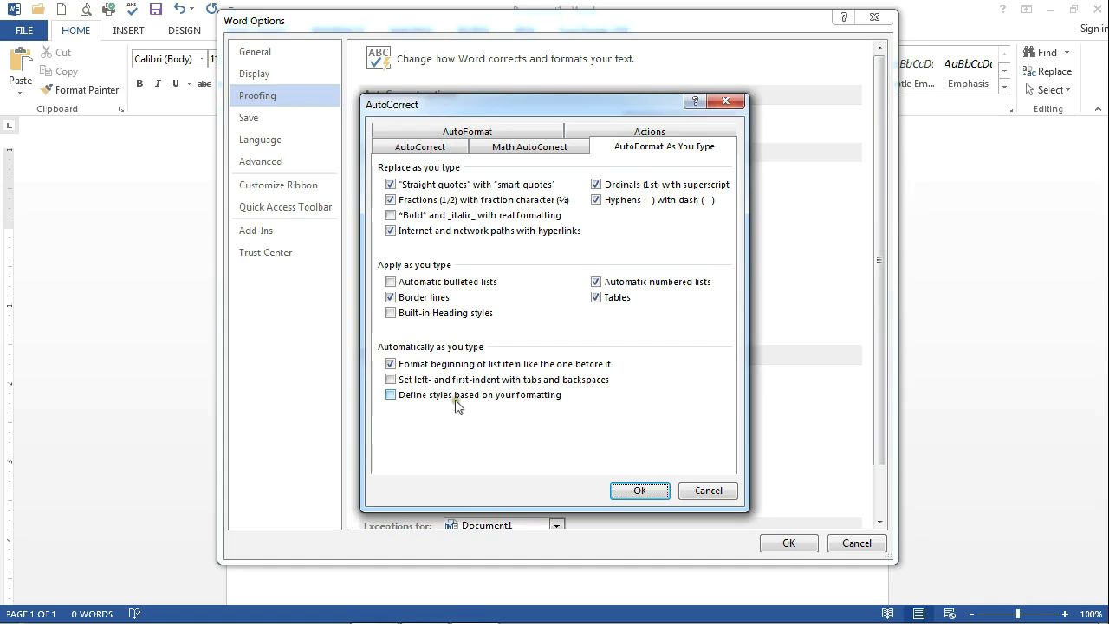
left_click(390, 380)
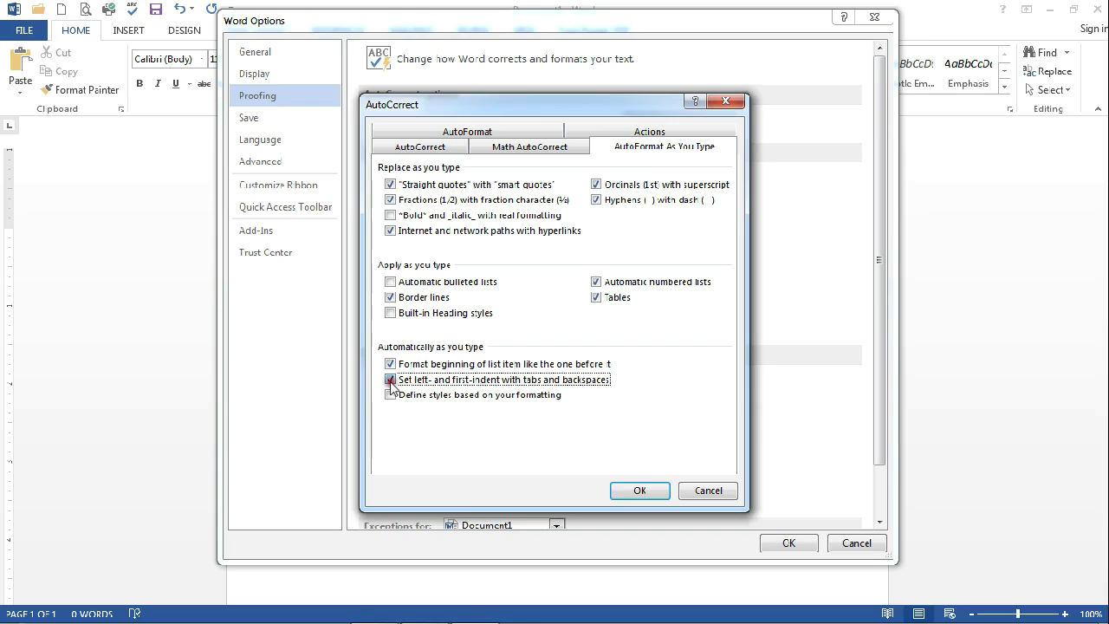
left_click(641, 492)
left_click(783, 541)
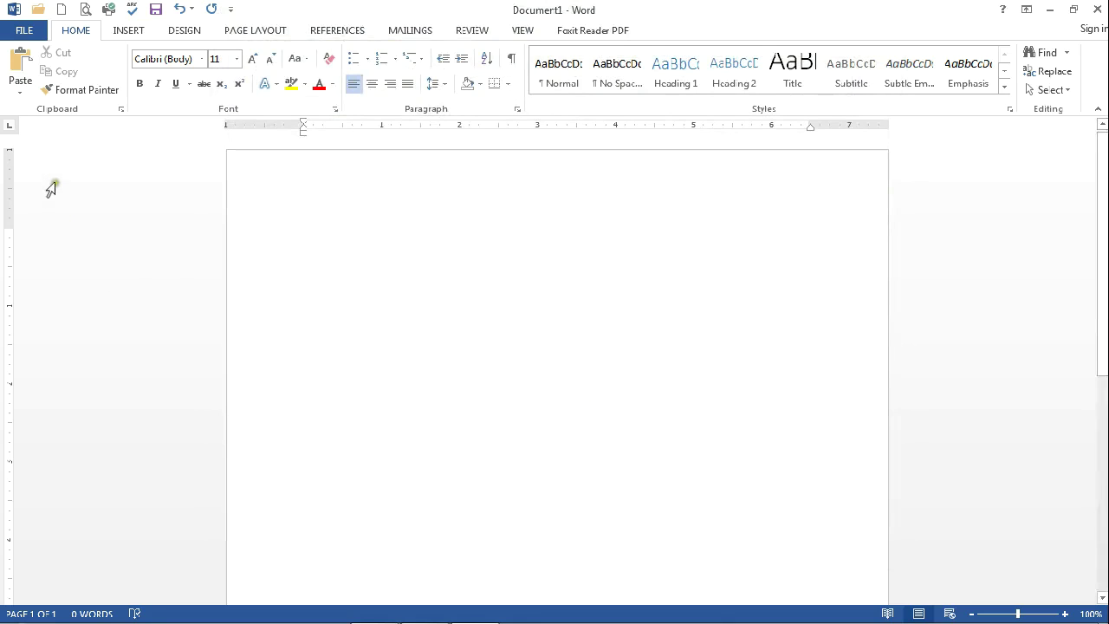
- Create a new blank document and start a numbered list with item 1. 'Line one'
left_click(57, 11)
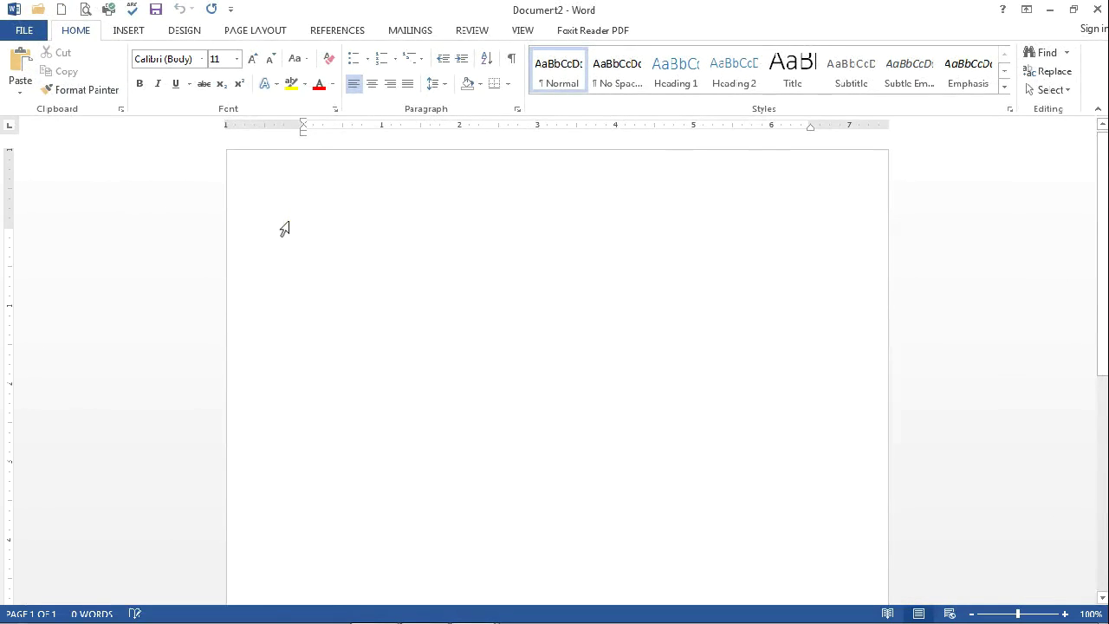
left_click(382, 59)
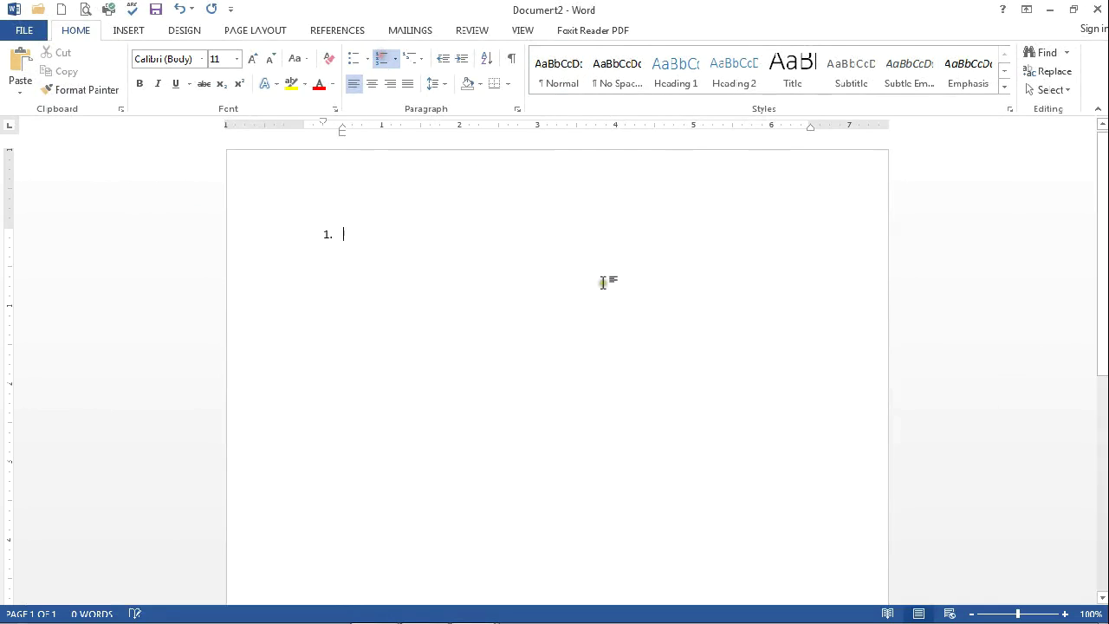
type("Line one")
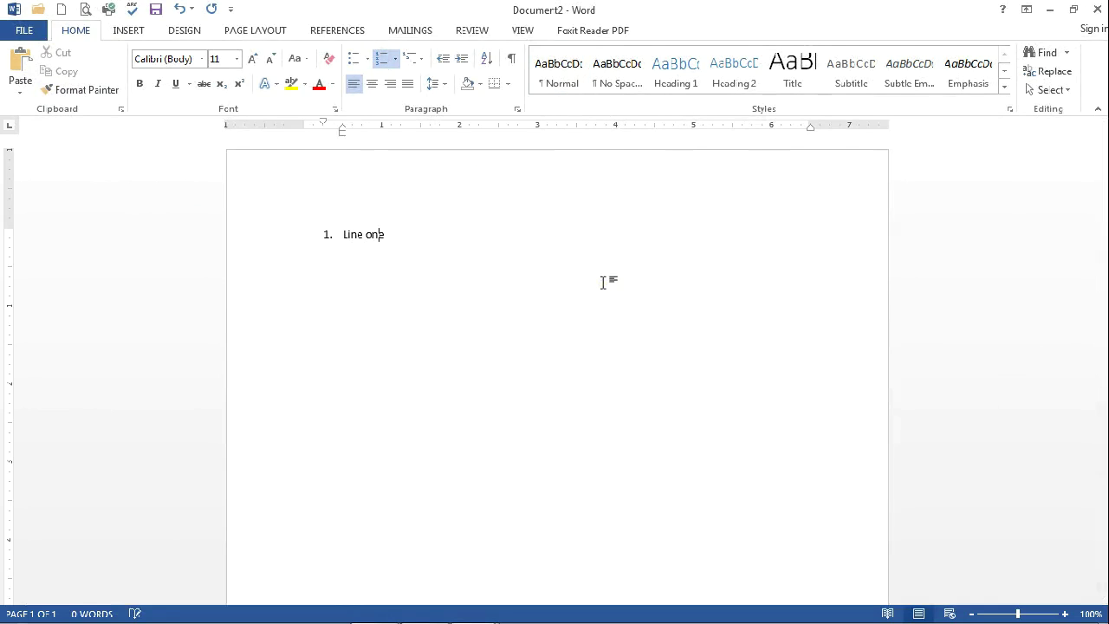
key("Return")
key("Return")
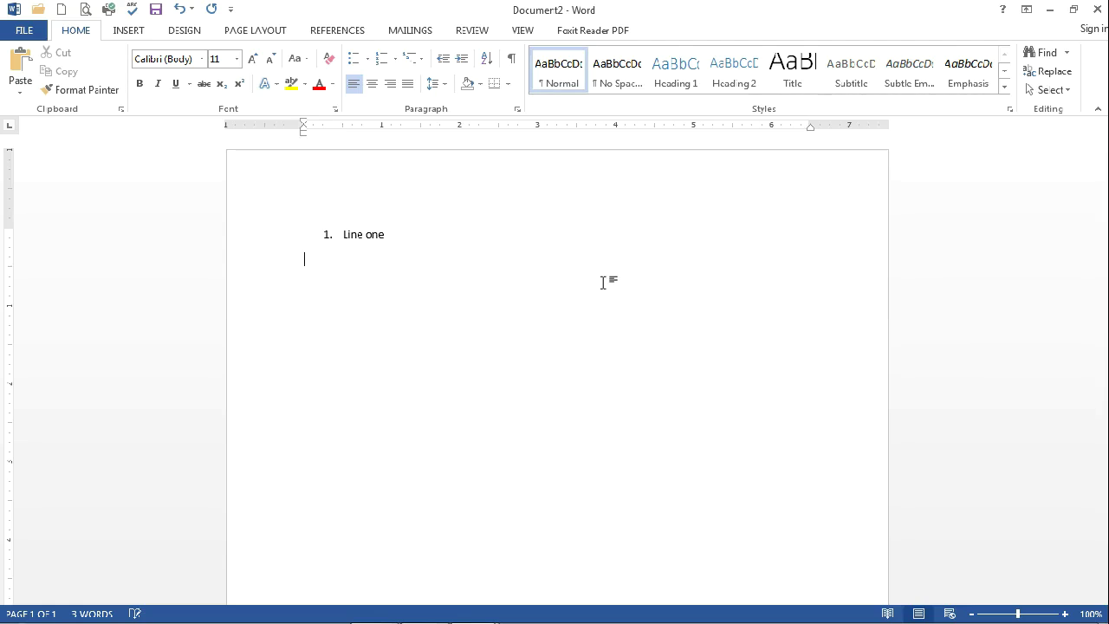
type("\\")
key("ctrl+z")
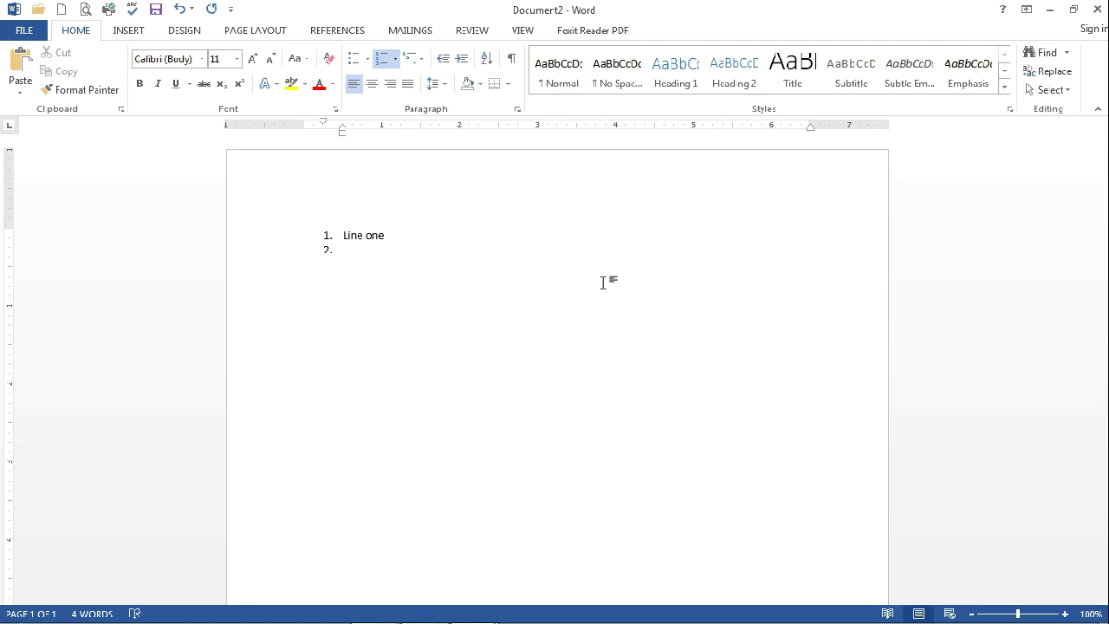
- Add 'Line two' as sub-item a. and 'line three' as sub-item i., demoting each with Tab
key("Tab")
type("Line two")
key("Return")
key("Tab")
type("line ther")
key("BackSpace")
key("BackSpace")
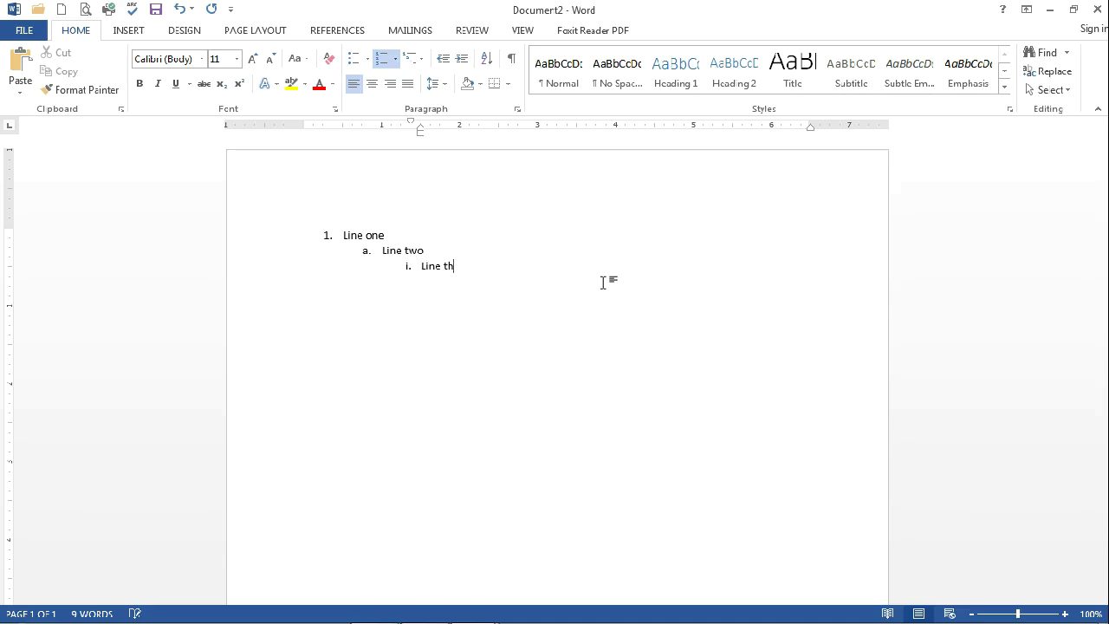
type("ee")
- Add an empty item indented one more level, then end the numbered list
key("Return")
left_click(463, 63)
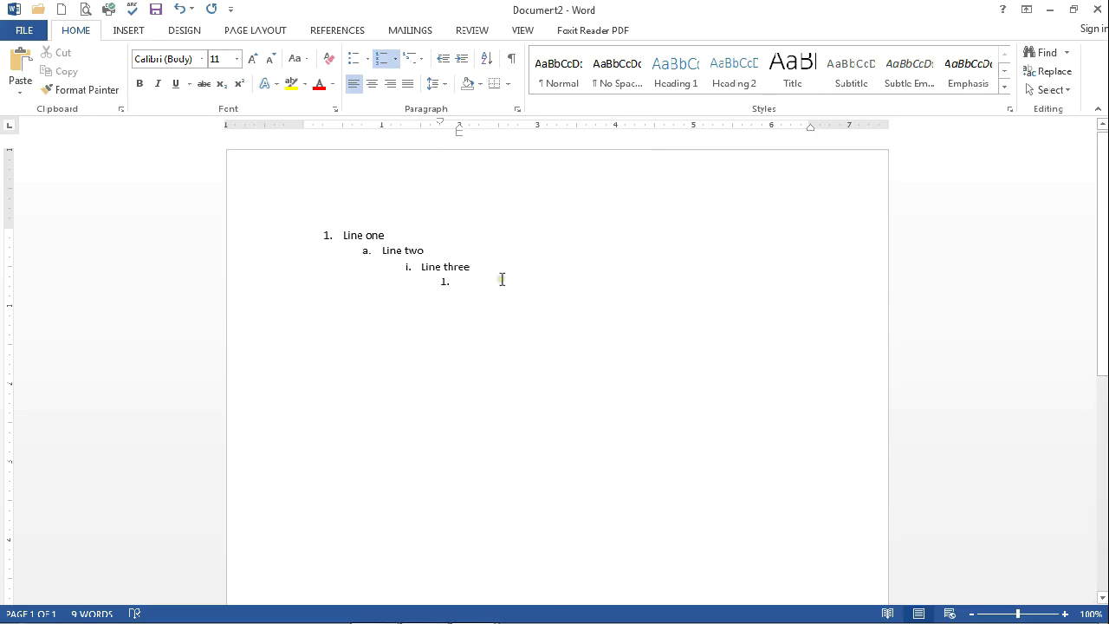
key("Return")
key("Return")
key("Return")
key("Return")
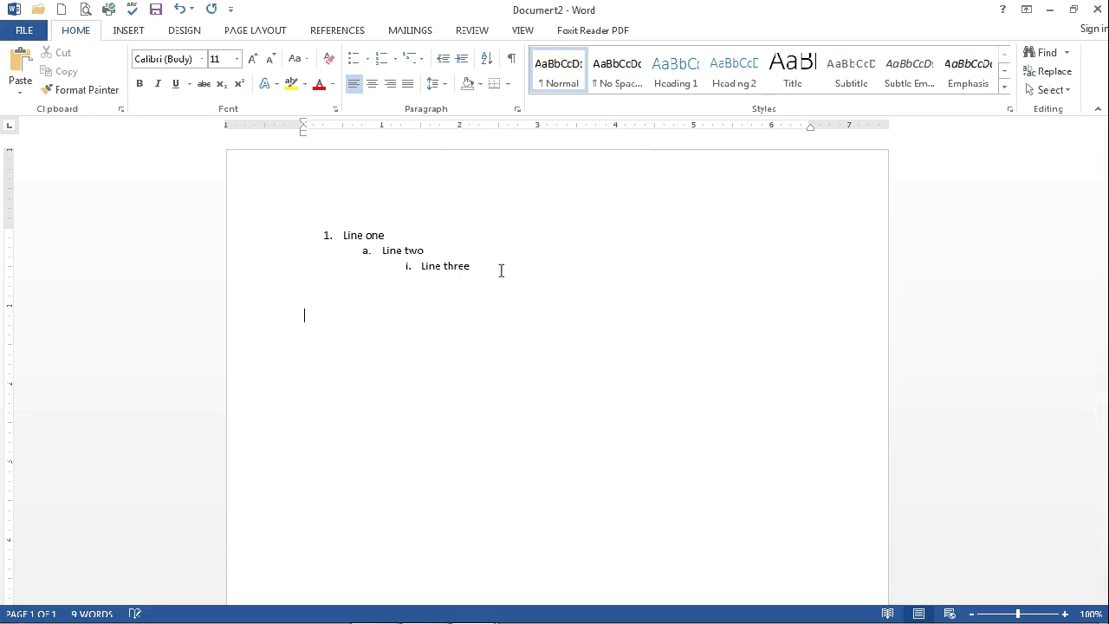
- Make a bulleted list: 'Line one', Tab-indented 'Line two', then an empty third-level bullet
left_click(357, 60)
type("Line one")
key("Return")
key("Tab")
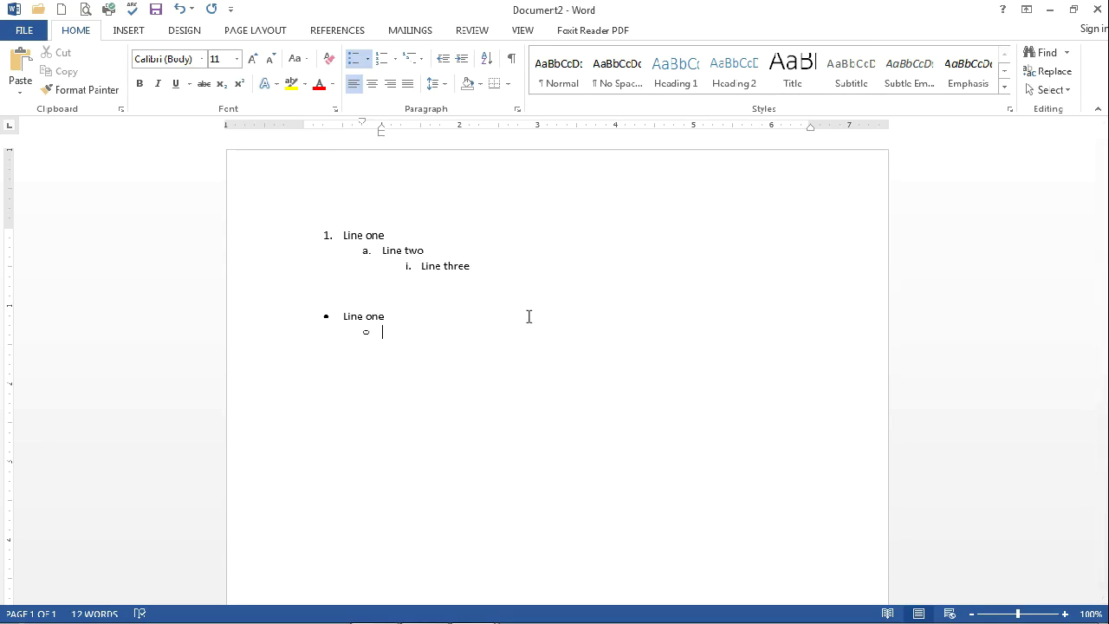
type("Line two")
key("Return")
key("Tab")
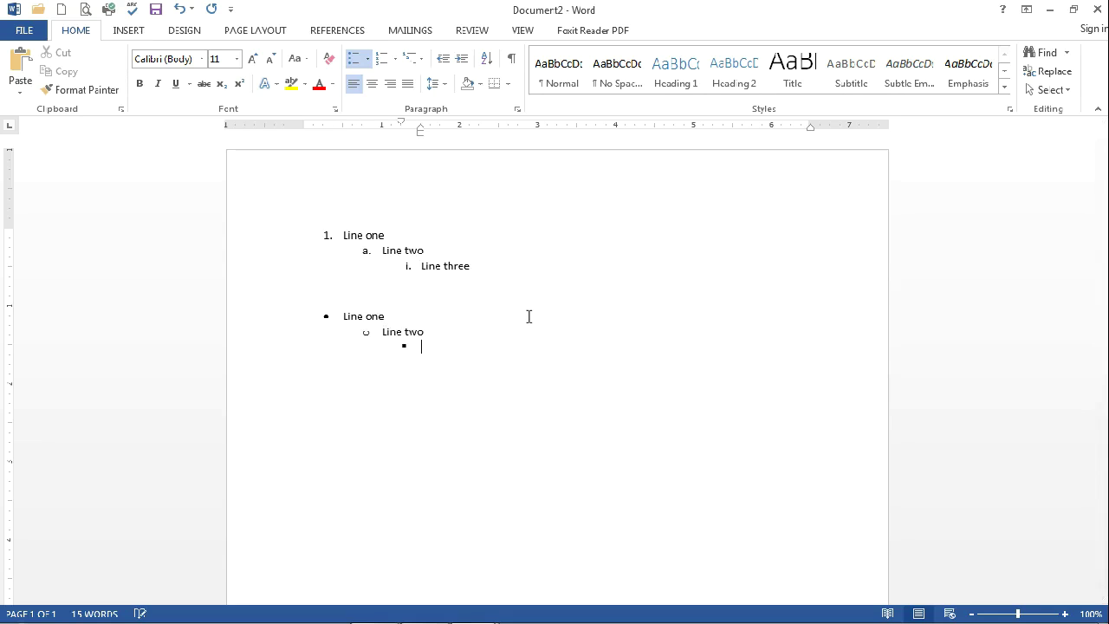